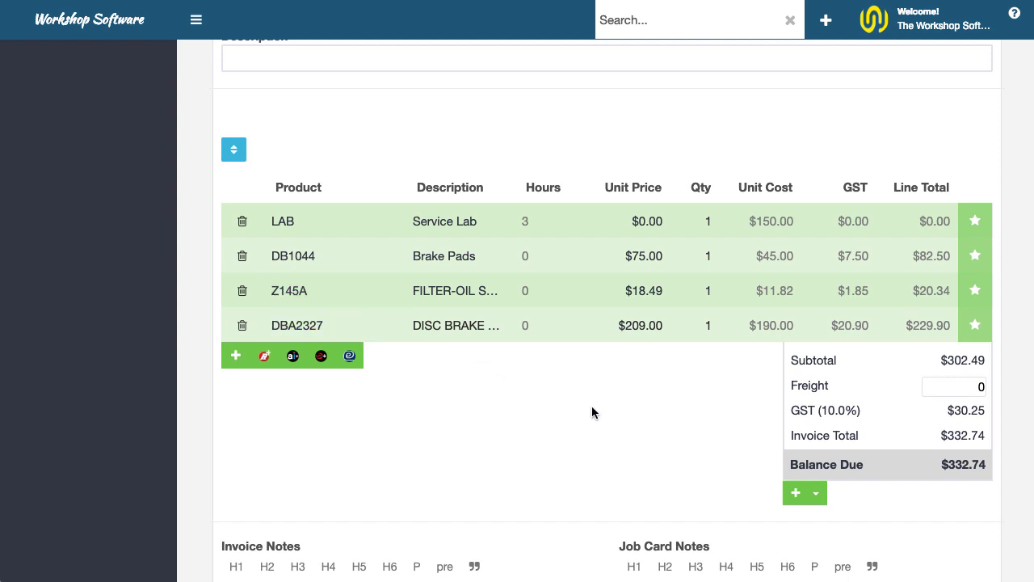
# Step: Start creating a stock order from the open customer invoice
pyautogui.scroll(1, 591, 412)
pyautogui.scroll(5, 592, 412)
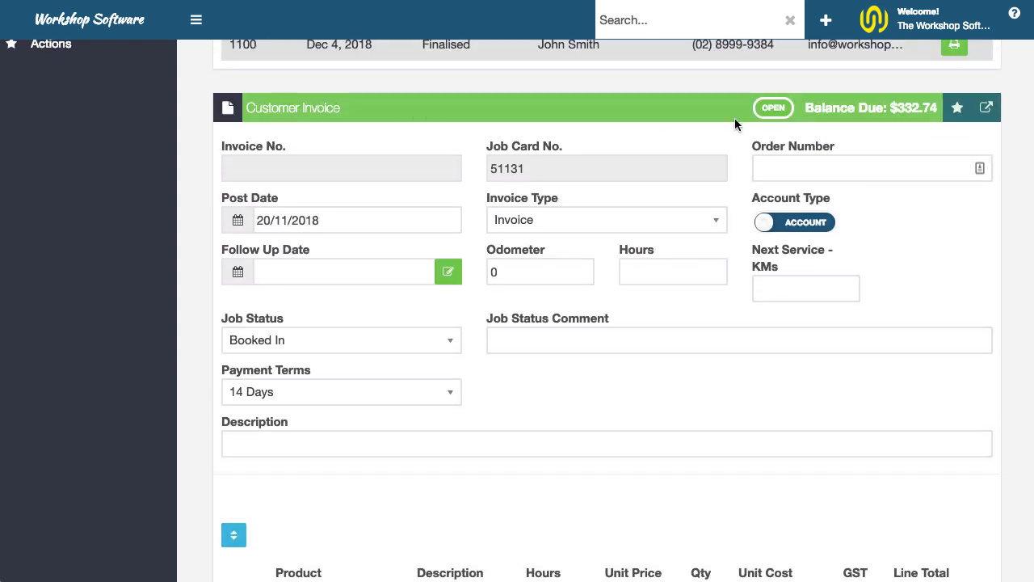
pyautogui.click(959, 111)
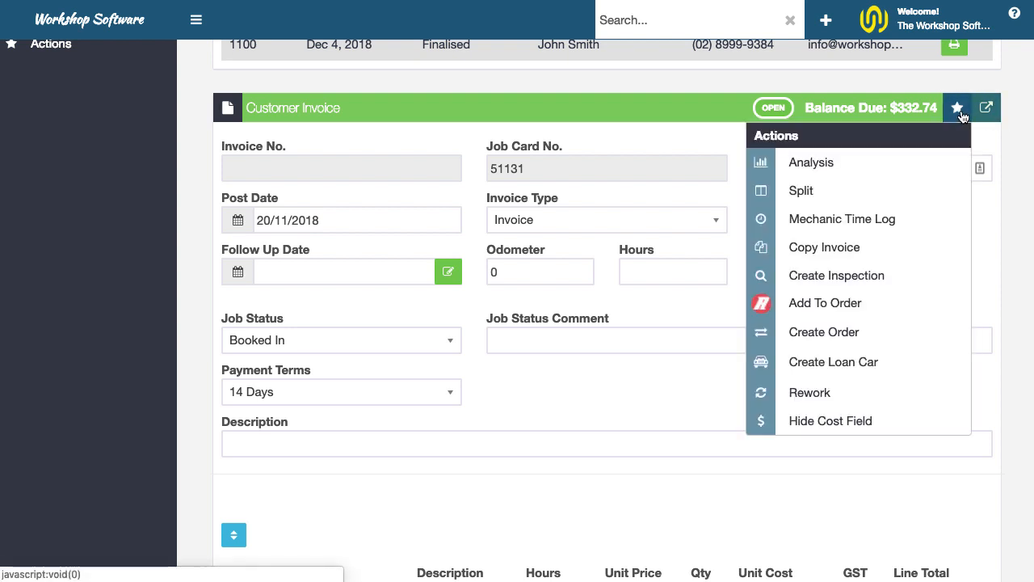
pyautogui.click(865, 339)
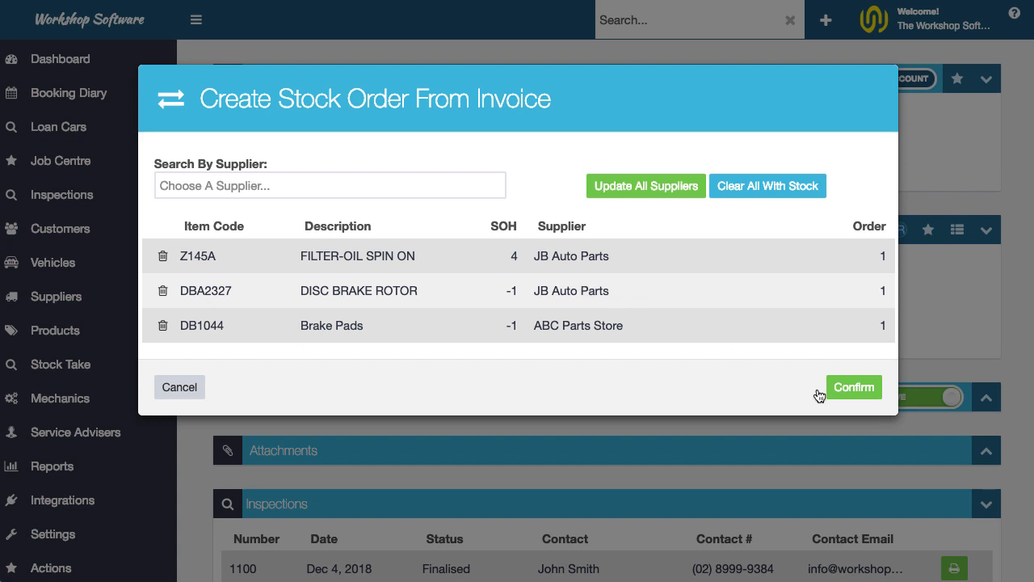
pyautogui.click(648, 256)
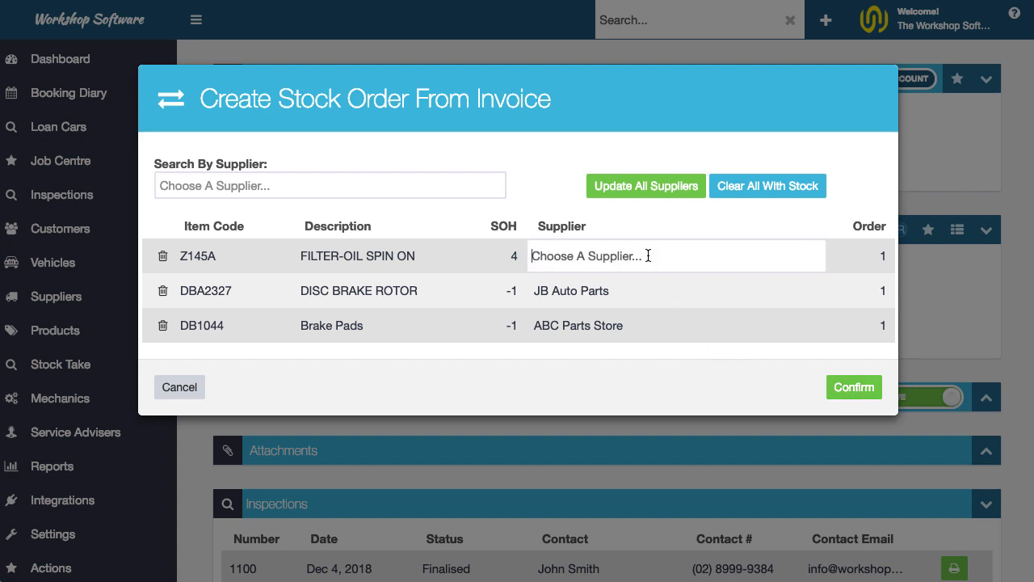
pyautogui.write('bur')
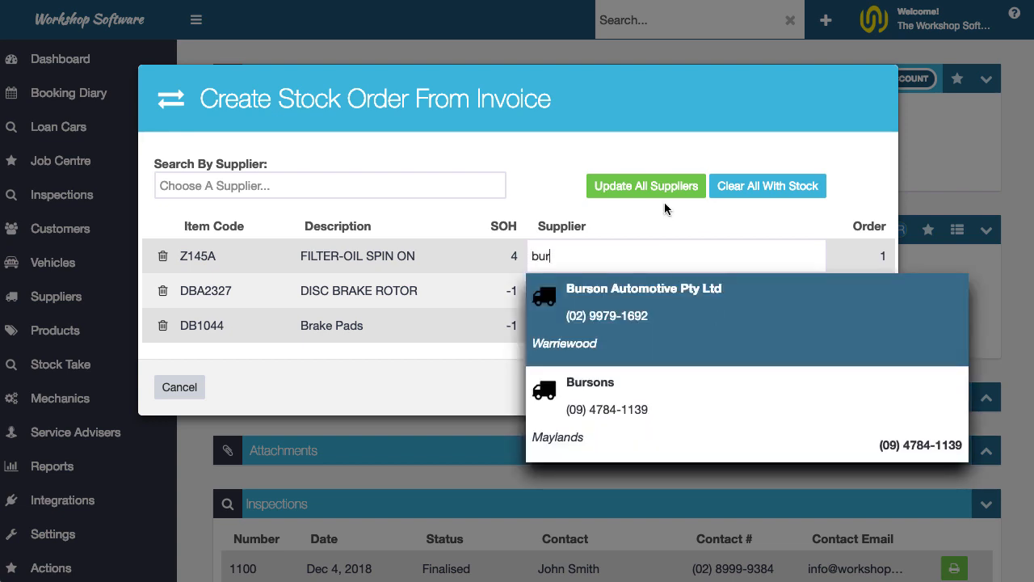
pyautogui.press('Escape')
pyautogui.click(614, 296)
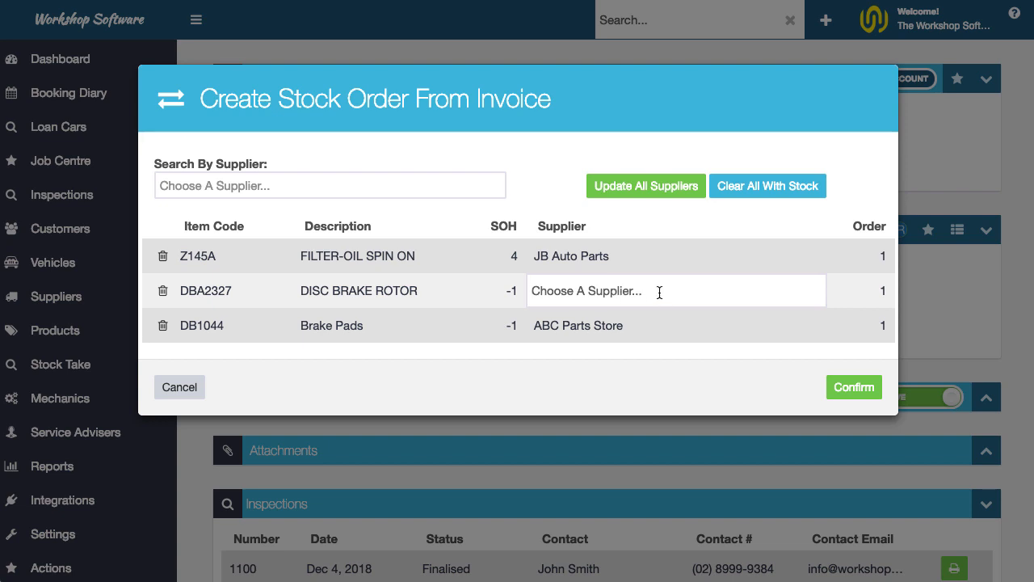
pyautogui.click(661, 361)
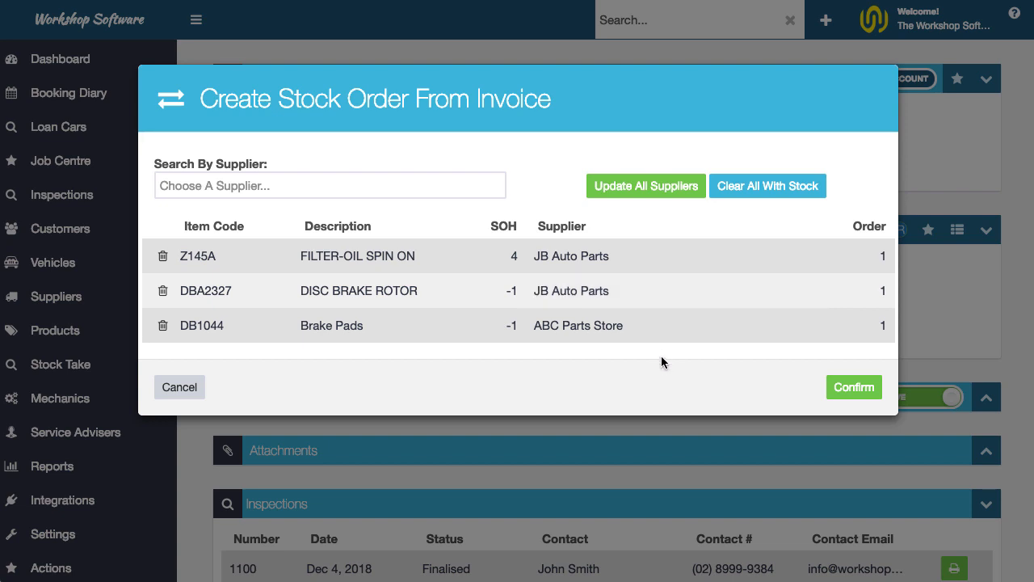
pyautogui.click(878, 257)
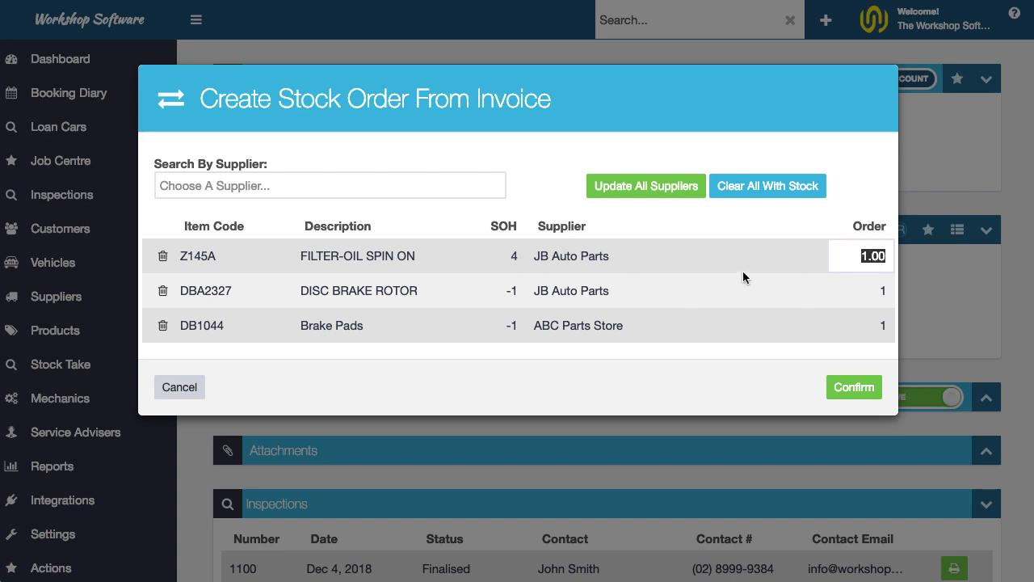
pyautogui.click(684, 228)
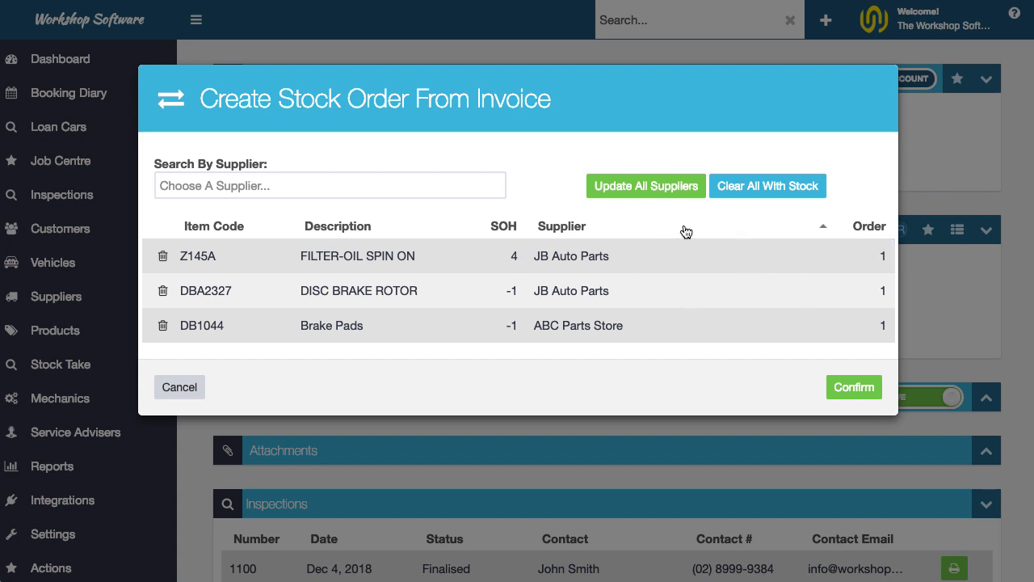
# Step: Clear all items with stock from the order and assign Repco Australia & New Zealand as supplier for all remaining items
pyautogui.click(756, 194)
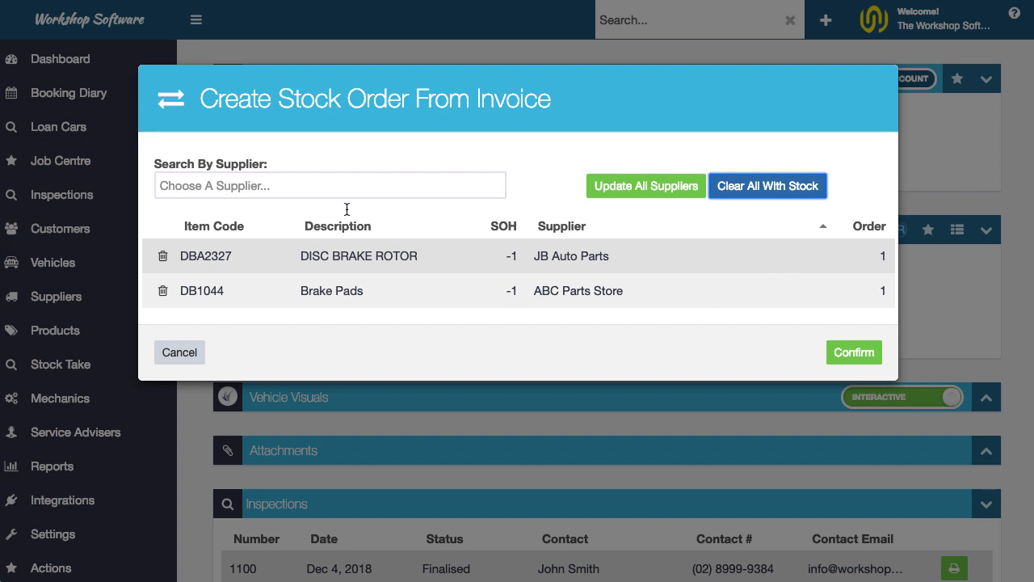
pyautogui.click(294, 184)
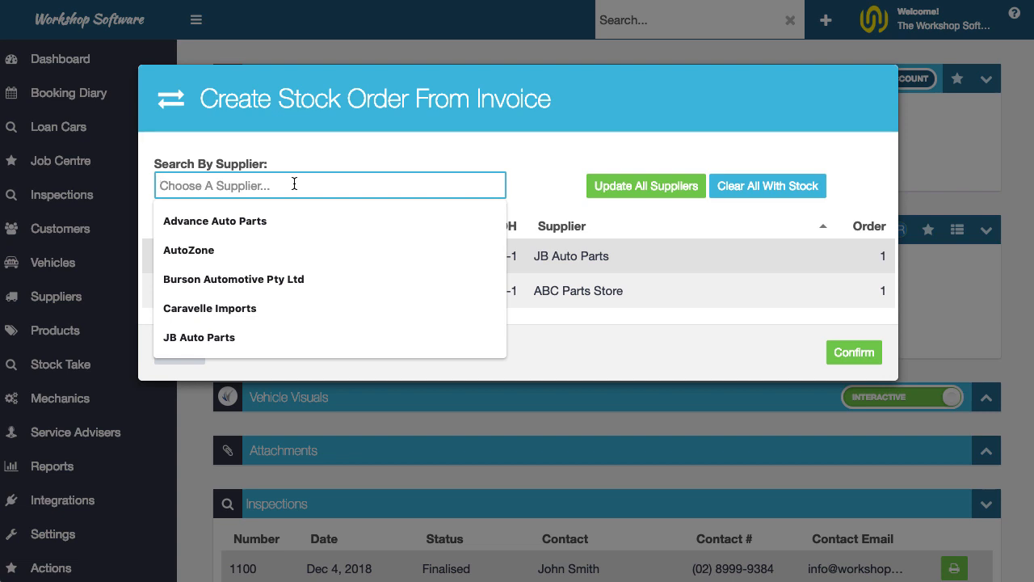
pyautogui.write('rep')
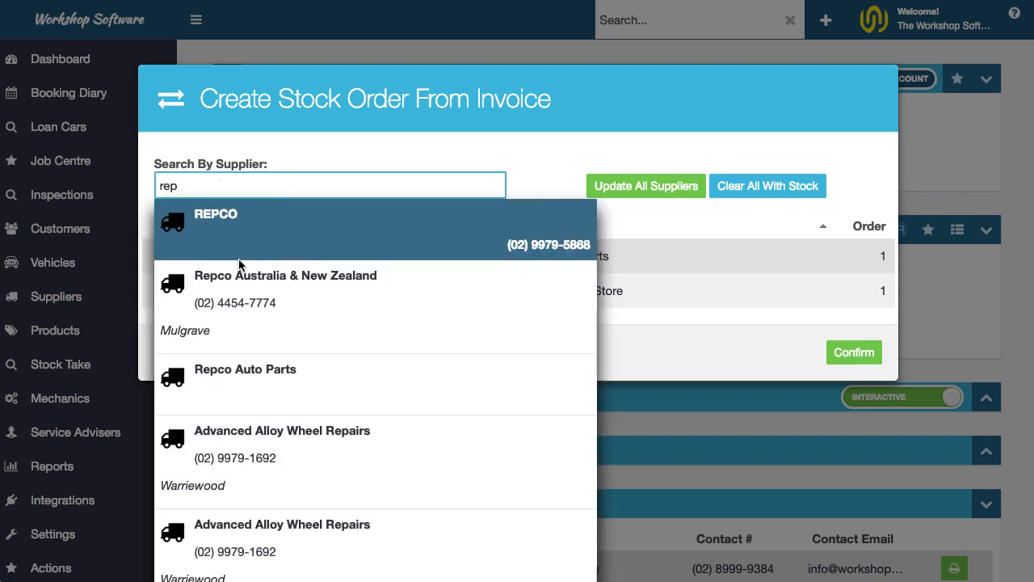
pyautogui.click(247, 291)
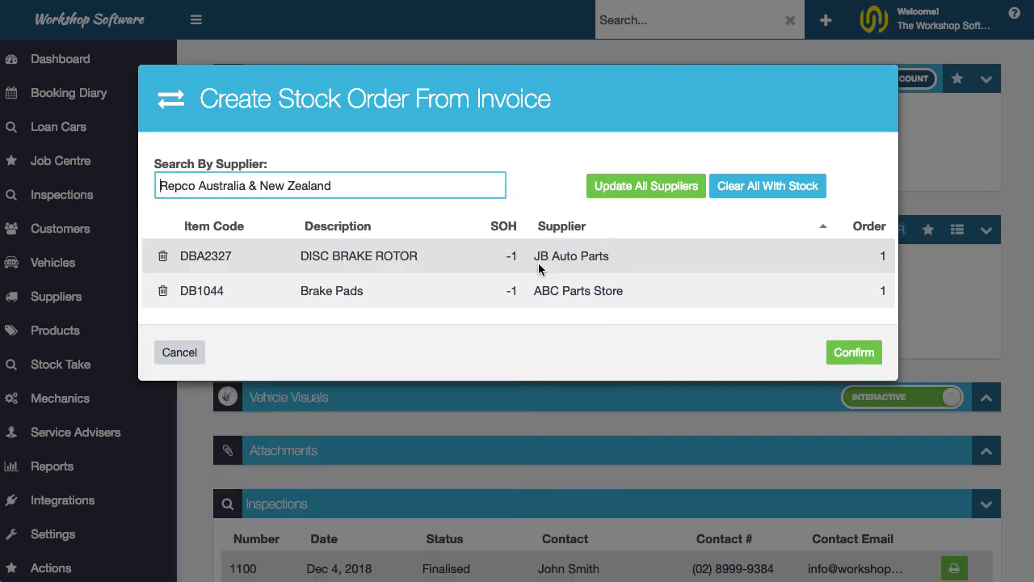
pyautogui.click(653, 191)
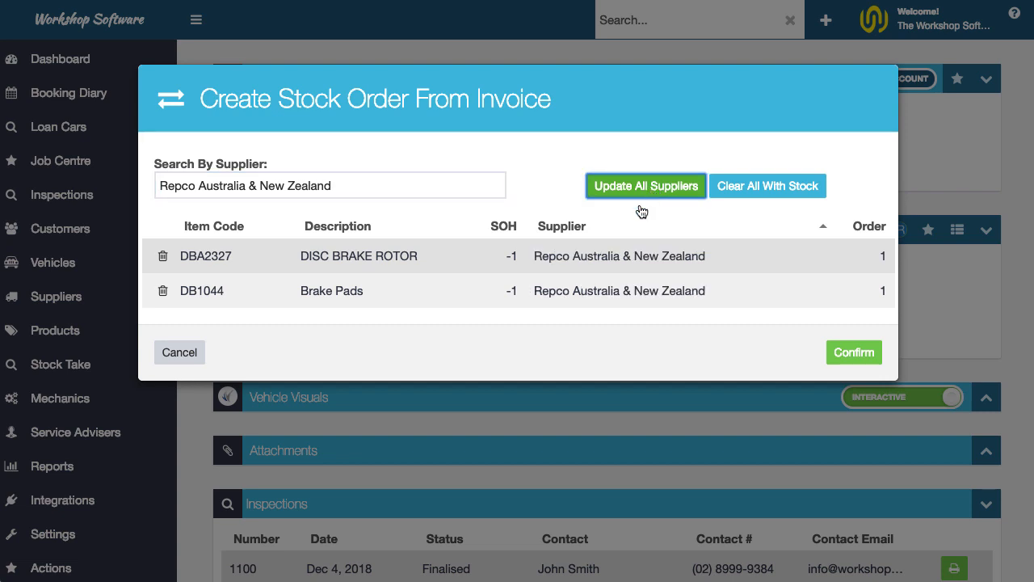
# Step: Set the supplier of DBA2327 and DB1044 to JB Auto Parts and confirm the stock order
pyautogui.click(580, 255)
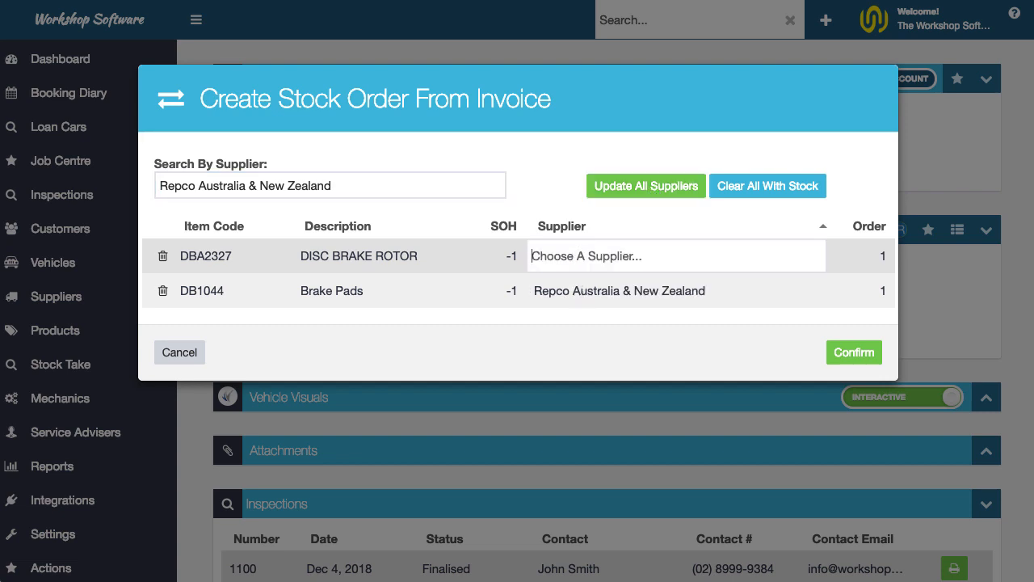
pyautogui.write('jb')
pyautogui.click(612, 312)
pyautogui.click(595, 295)
pyautogui.write('jb')
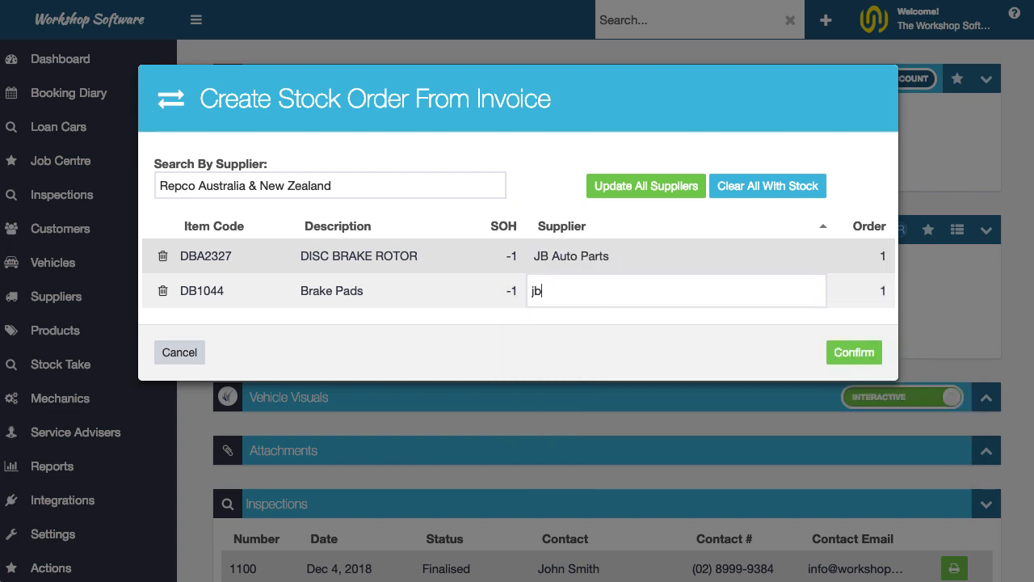
pyautogui.press('BackSpace')
pyautogui.press('BackSpace')
pyautogui.press('Tab')
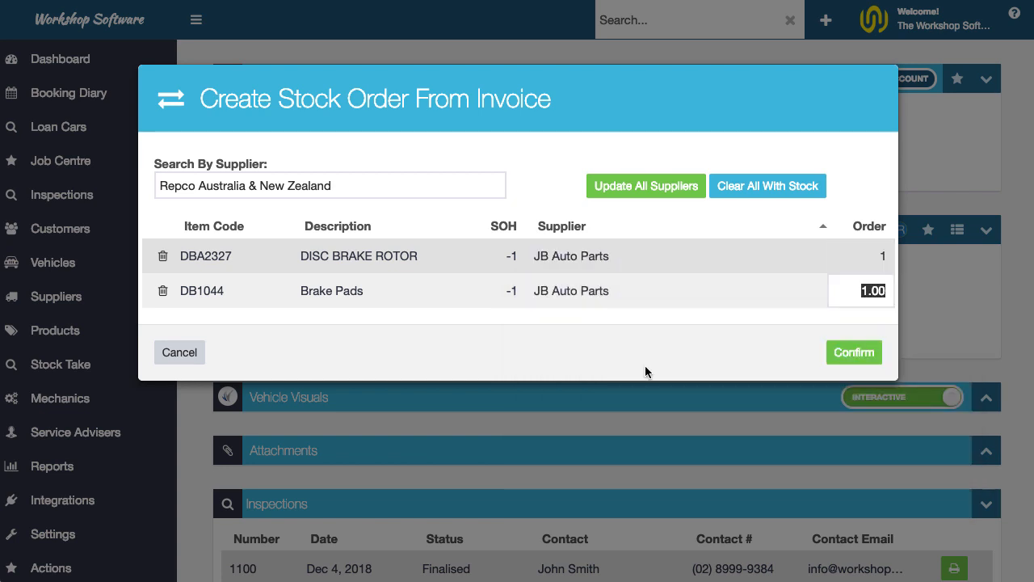
pyautogui.click(646, 360)
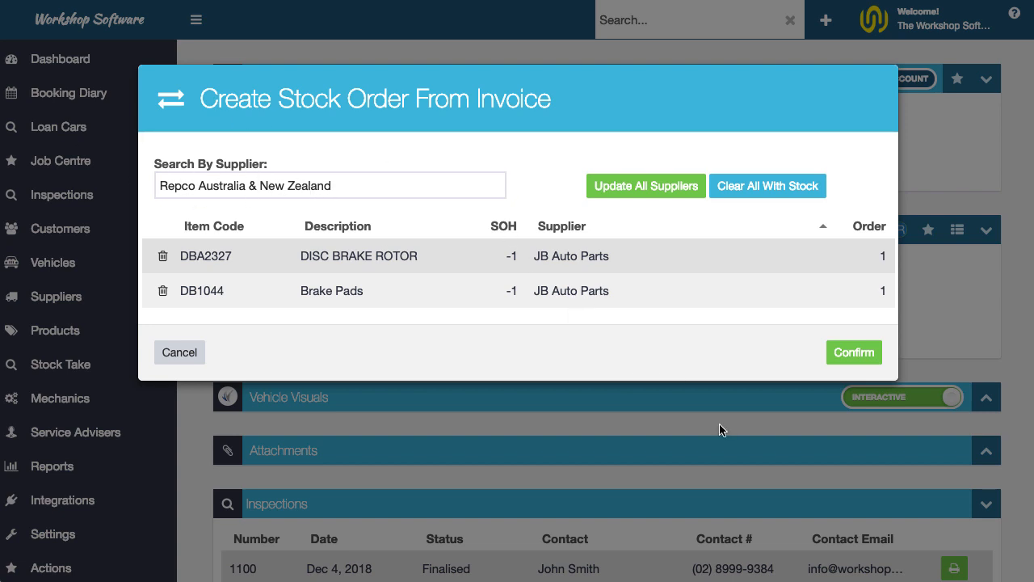
pyautogui.click(863, 354)
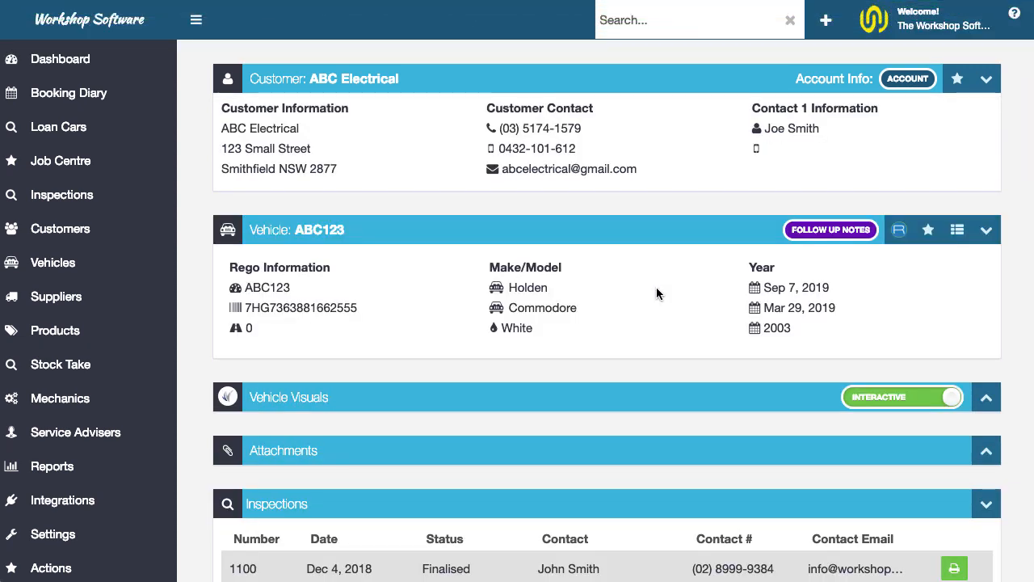
# Step: Expand the invoice's attached orders and open the JB Auto Parts order from the DB1044 entry
pyautogui.scroll(-3, 656, 287)
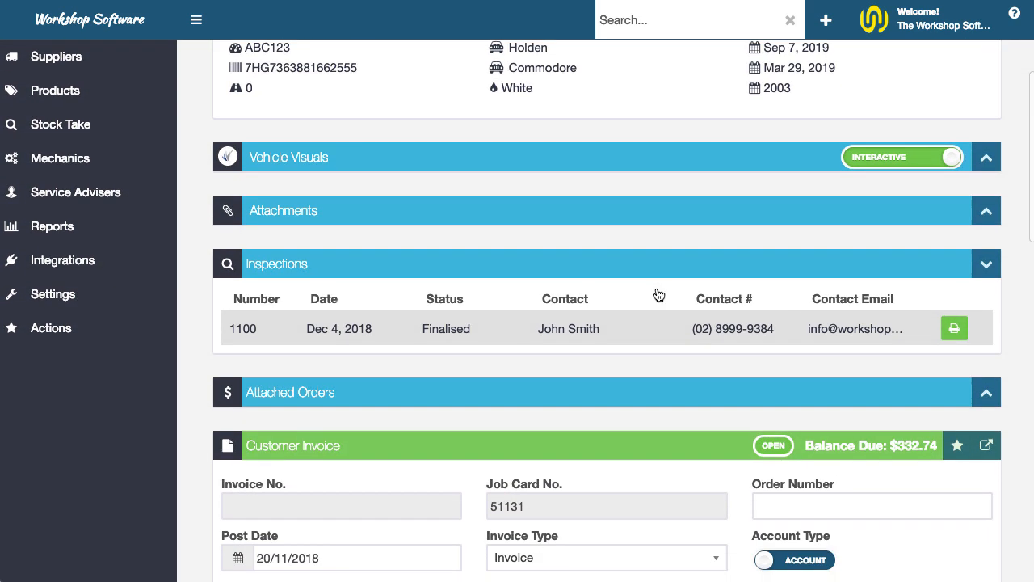
pyautogui.scroll(-9, 659, 295)
pyautogui.scroll(4, 656, 293)
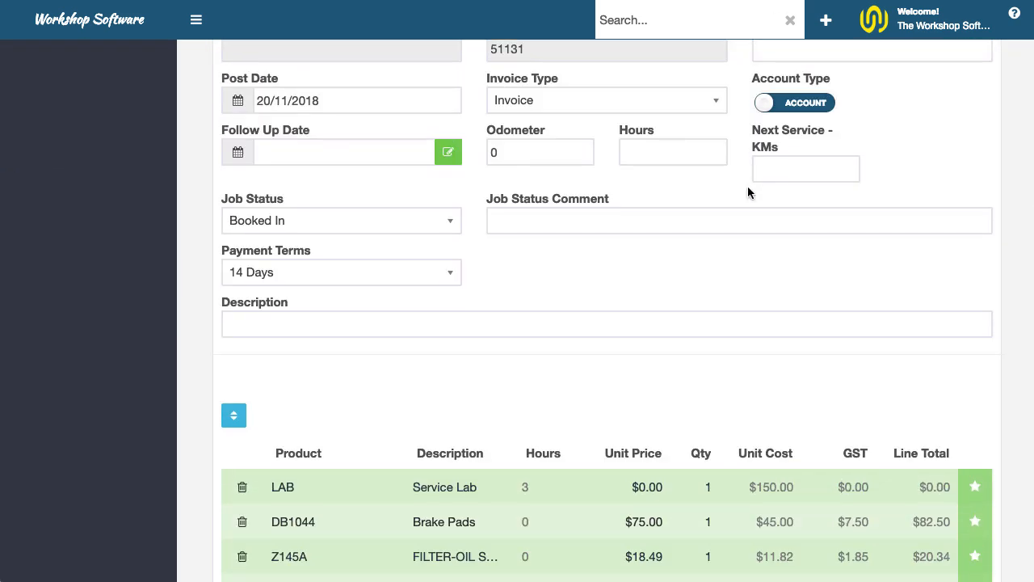
pyautogui.scroll(5, 877, 339)
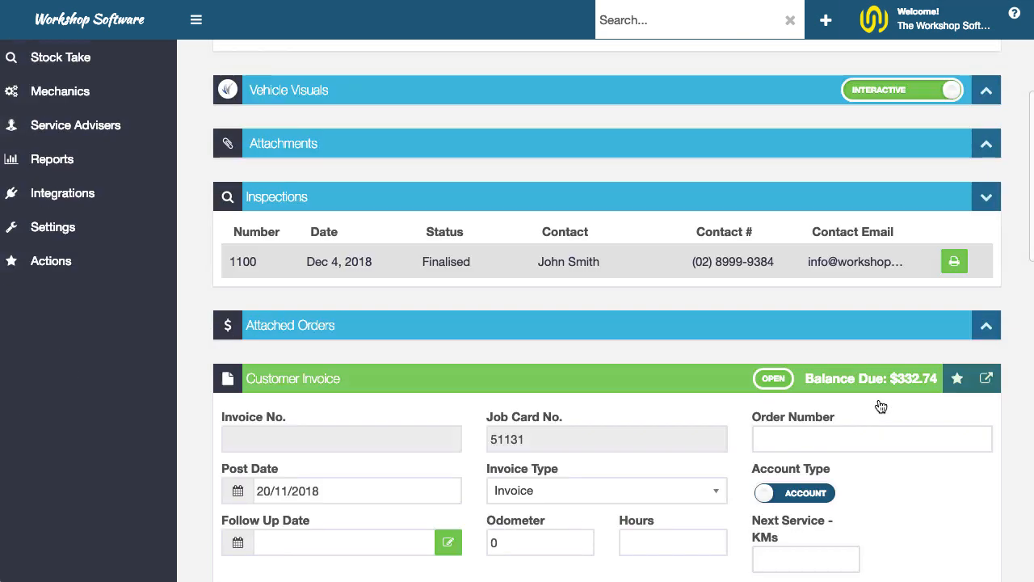
pyautogui.scroll(-1, 815, 406)
pyautogui.click(987, 244)
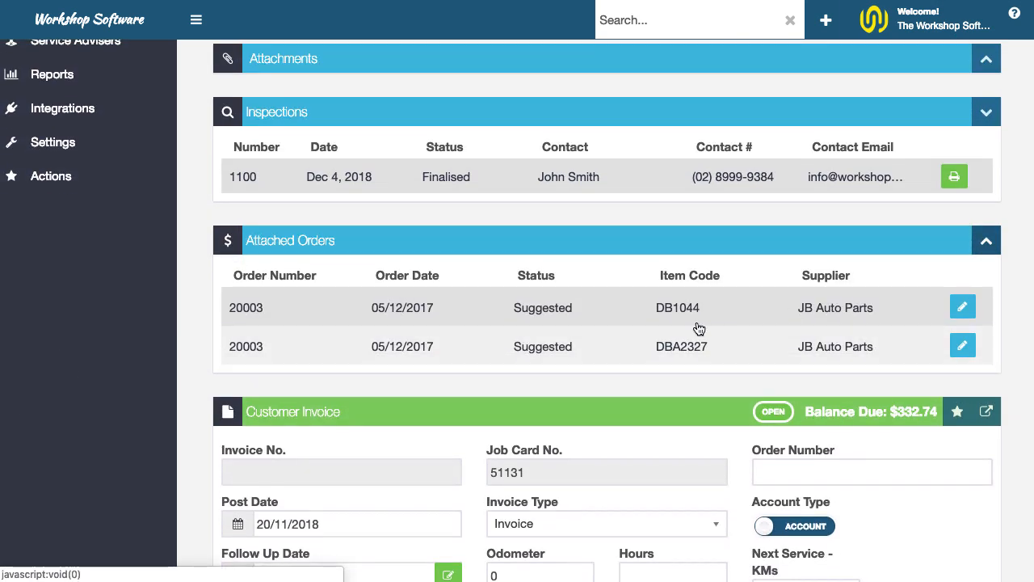
pyautogui.click(963, 309)
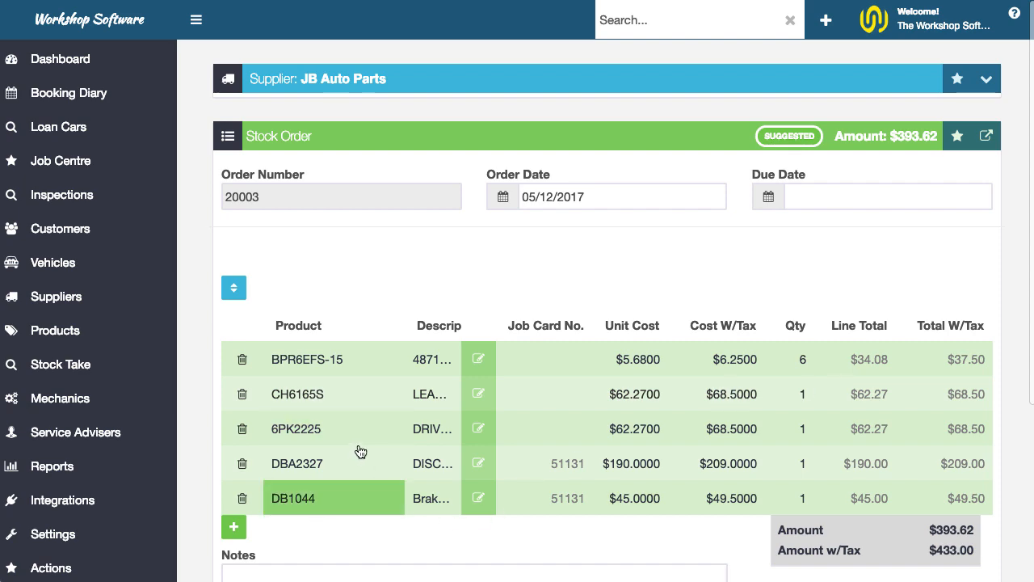
# Step: Review the JB Auto Parts stock order's line items and delete the whole order
pyautogui.scroll(-5, 455, 231)
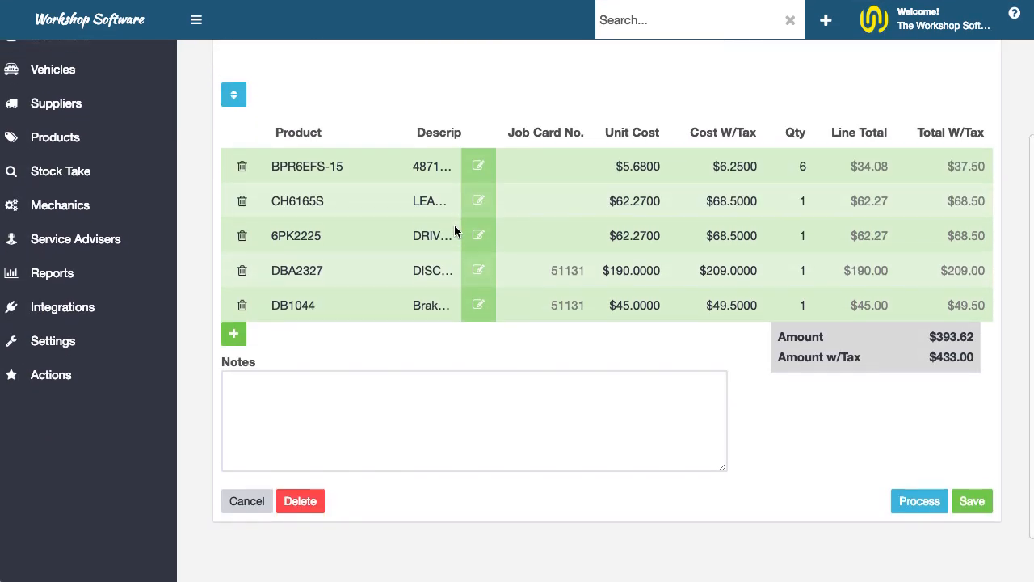
pyautogui.scroll(6, 454, 226)
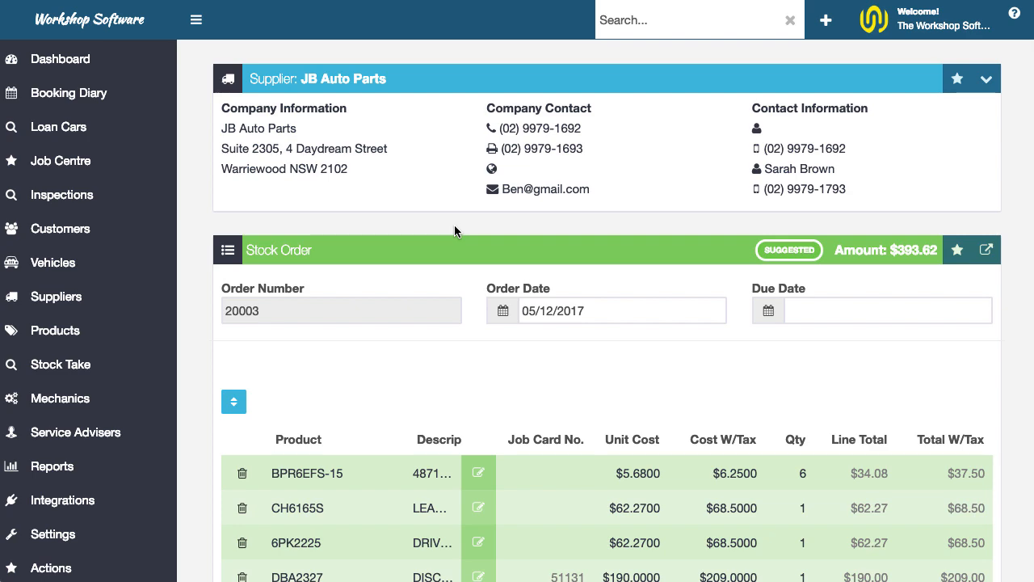
pyautogui.scroll(-7, 455, 226)
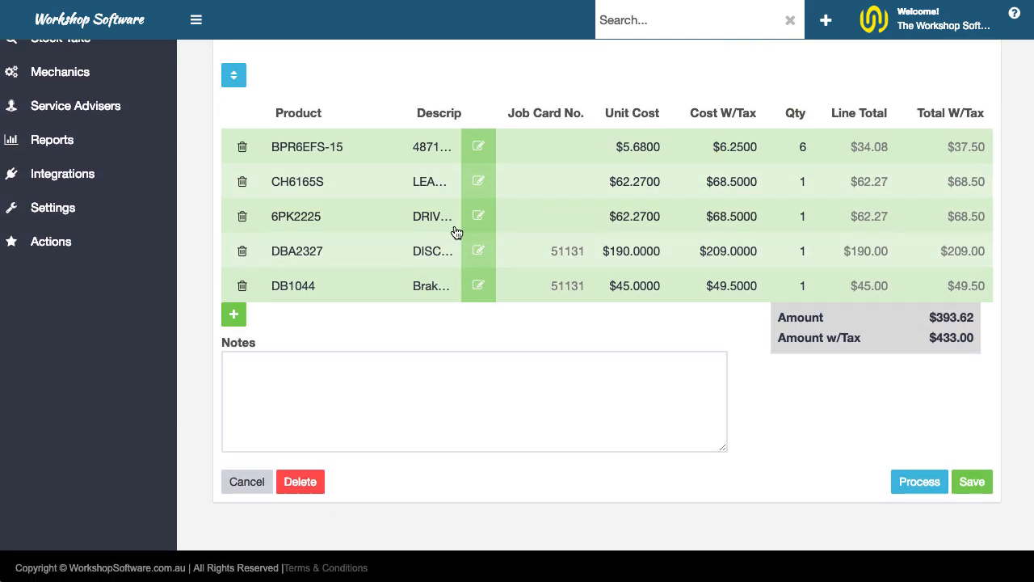
pyautogui.click(314, 490)
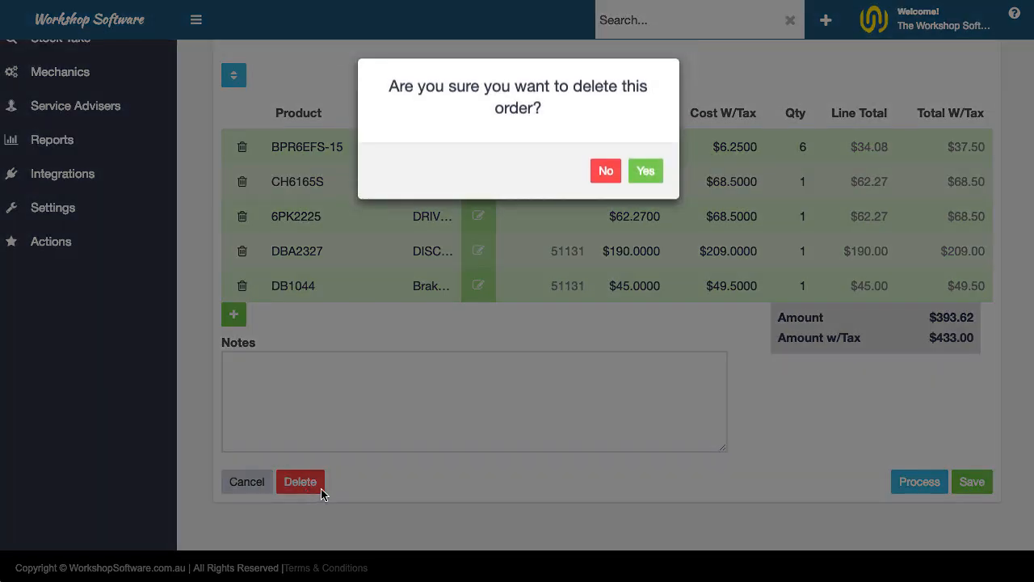
pyautogui.click(641, 180)
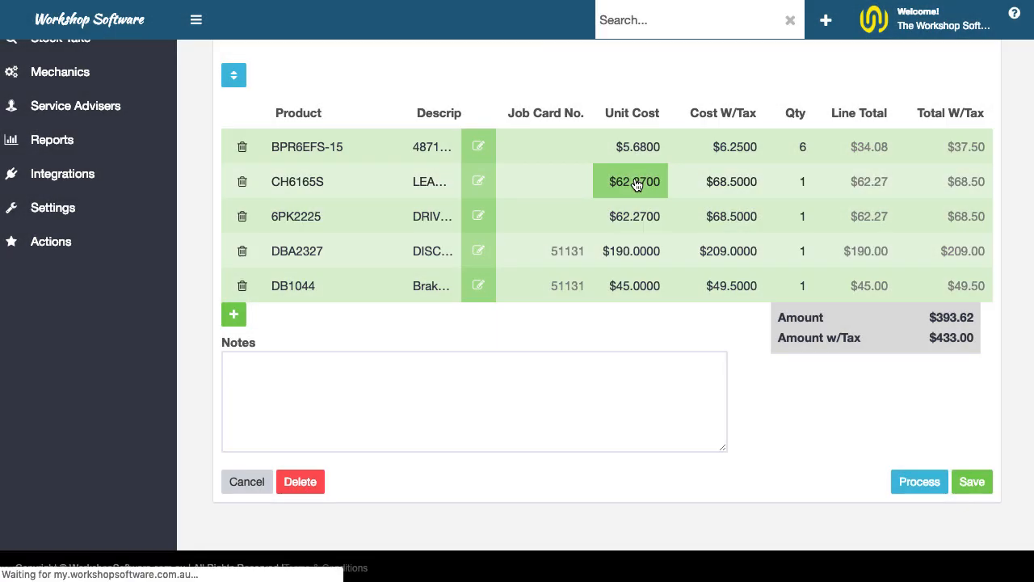
# Step: Start a new stock order from the customer invoice and clear all items with stock
pyautogui.scroll(-6, 800, 287)
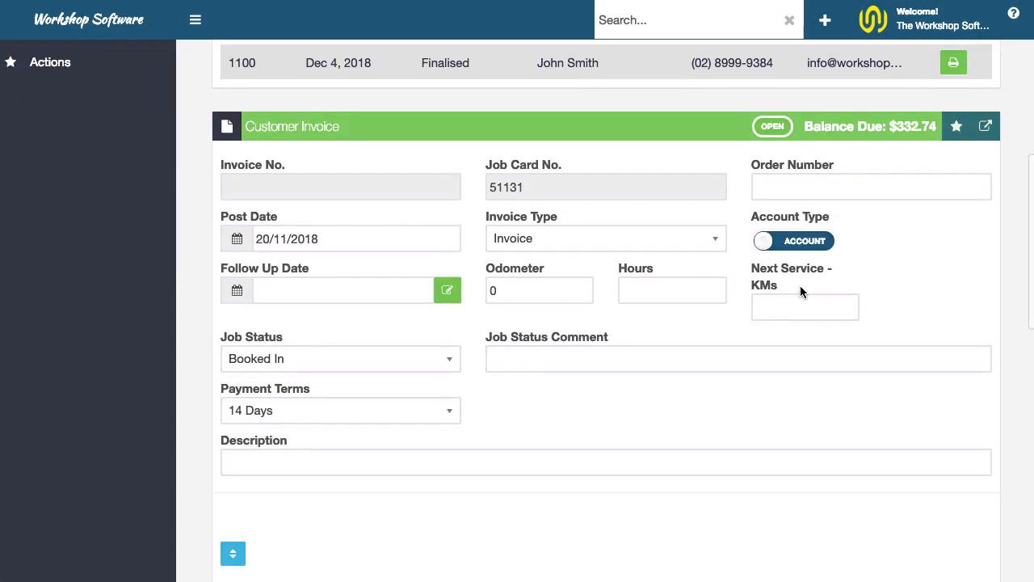
pyautogui.click(957, 126)
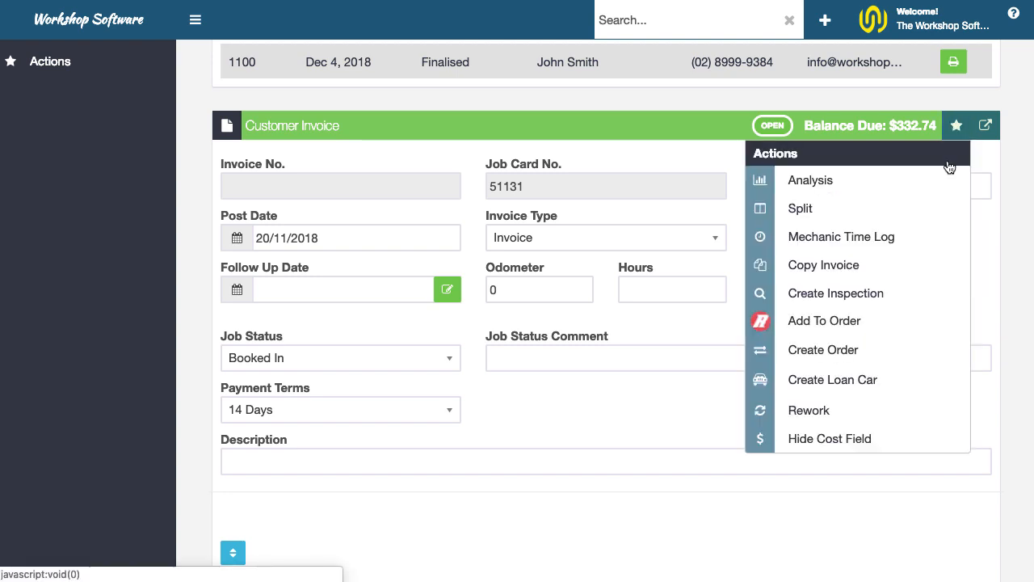
pyautogui.click(881, 349)
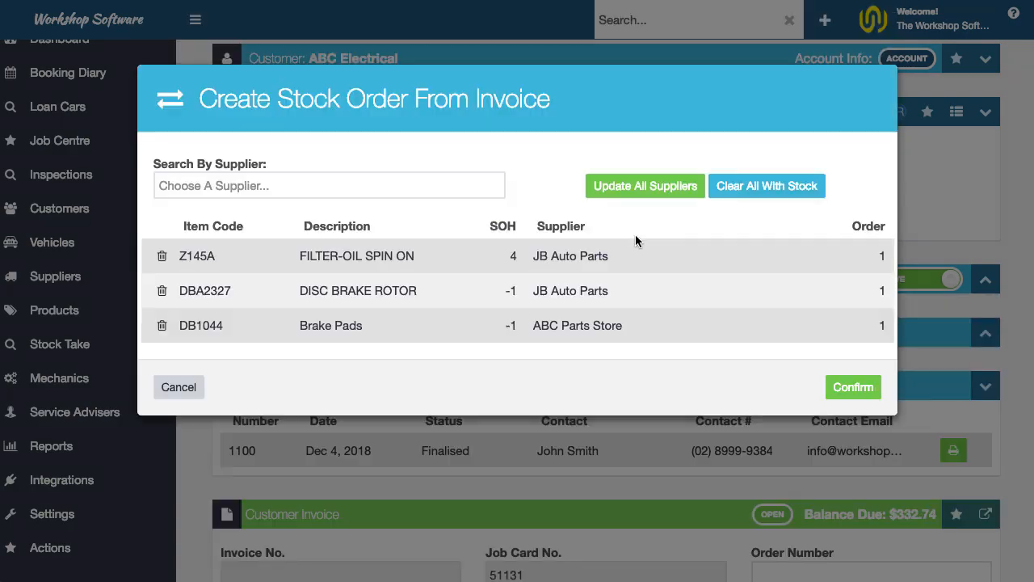
pyautogui.click(762, 198)
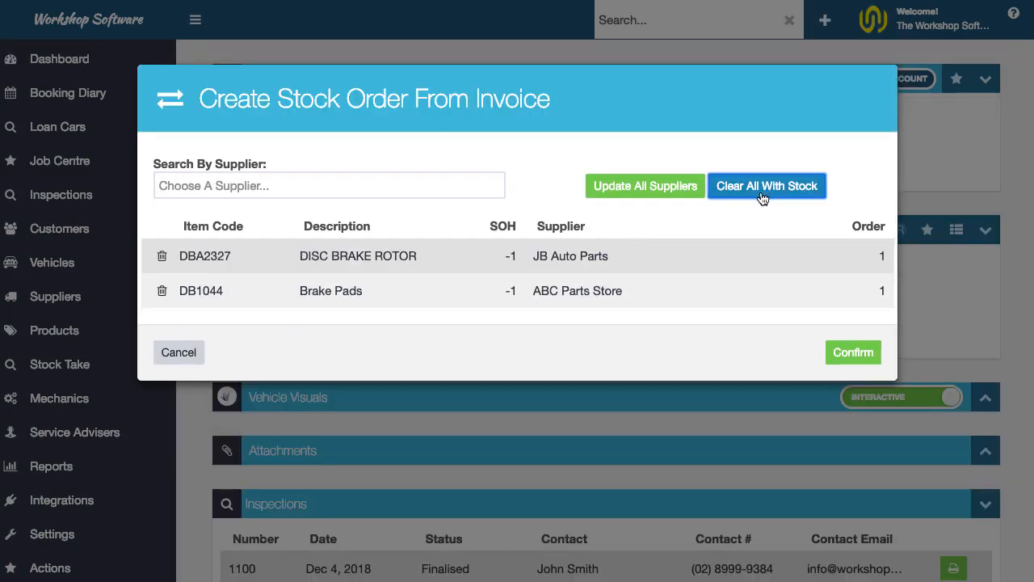
# Step: Change the DB1044 brake pads' supplier to JB Auto Parts and confirm the new stock order
pyautogui.click(611, 291)
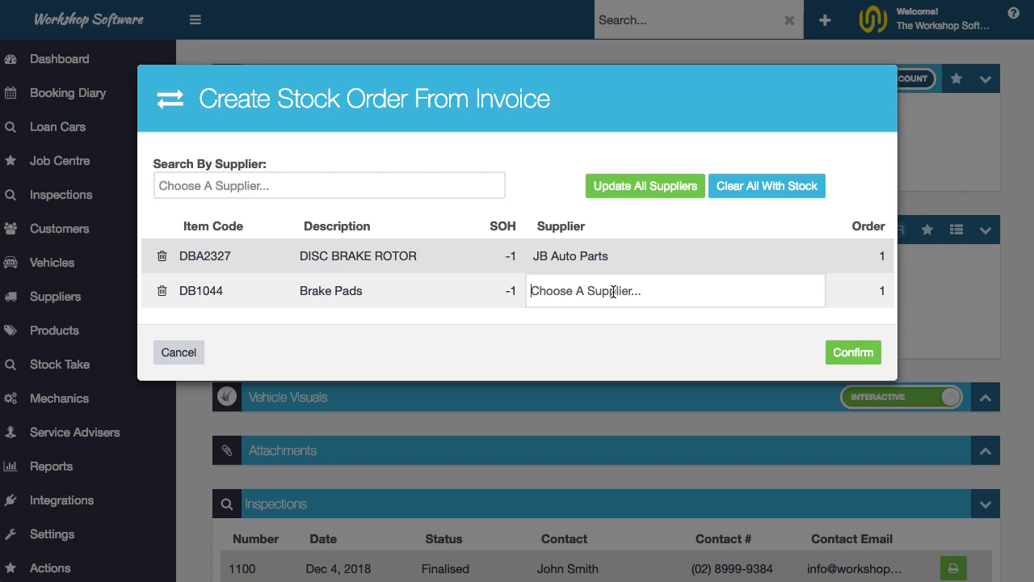
pyautogui.write('jb')
pyautogui.click(656, 350)
pyautogui.click(854, 353)
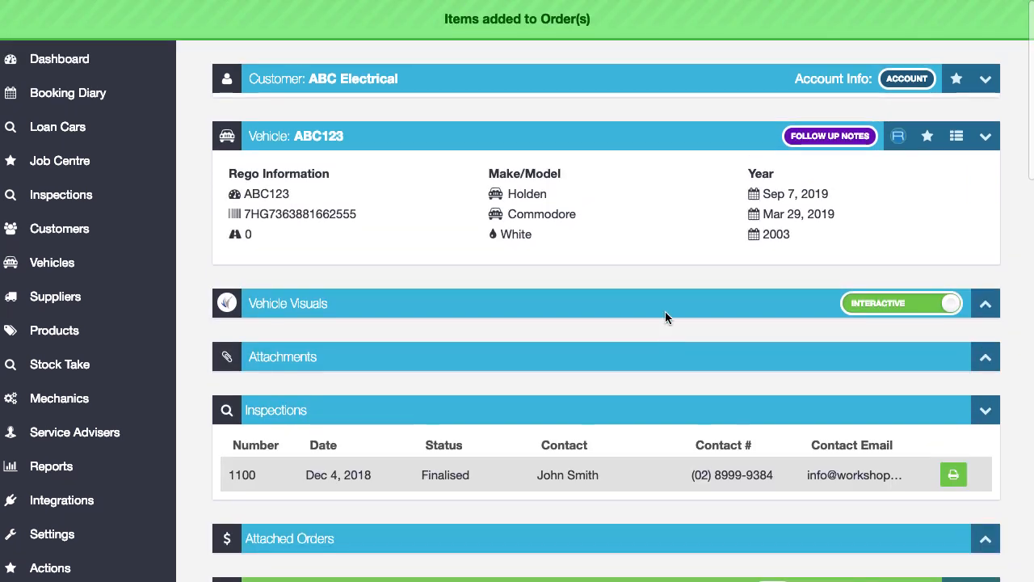
# Step: Expand the invoice's attached orders and open the new JB Auto Parts stock order from the DB1044 entry
pyautogui.scroll(-3, 666, 315)
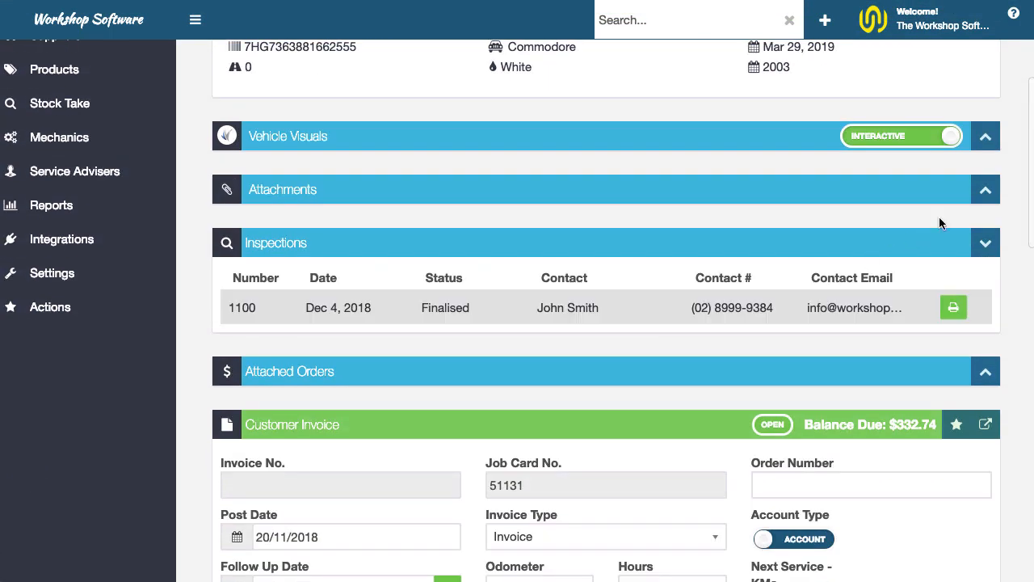
pyautogui.click(986, 373)
pyautogui.click(845, 432)
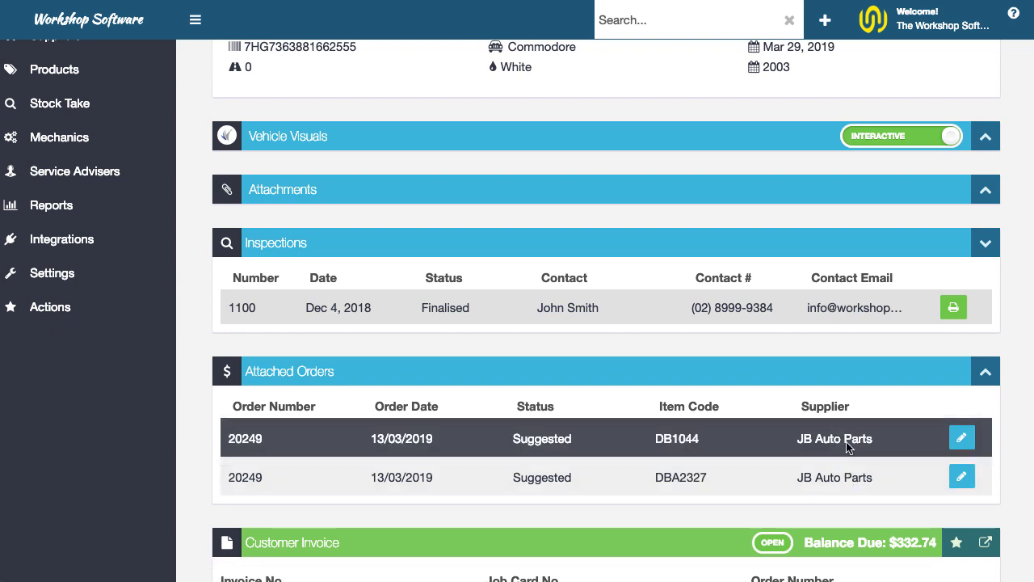
pyautogui.click(964, 440)
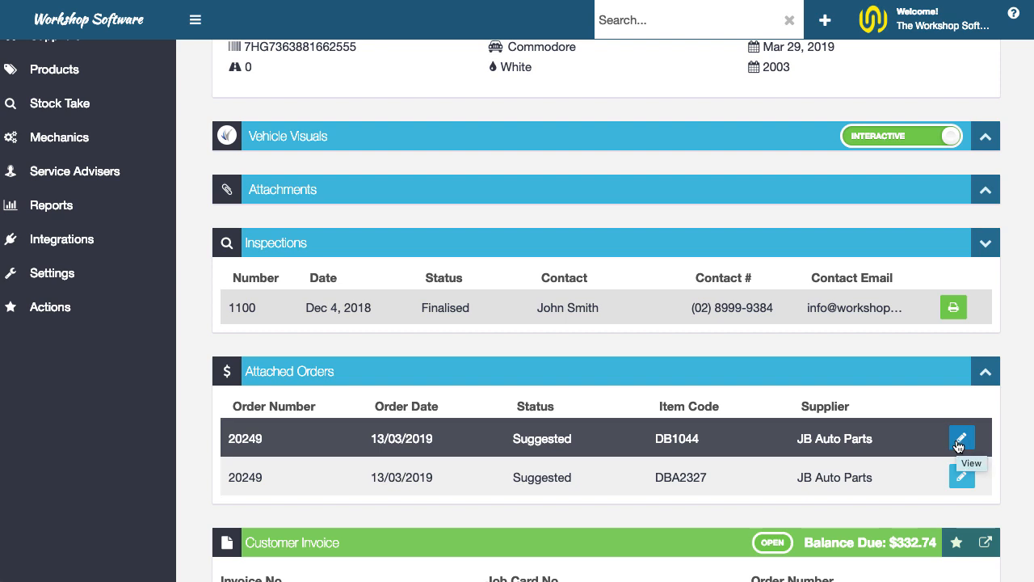
pyautogui.click(960, 443)
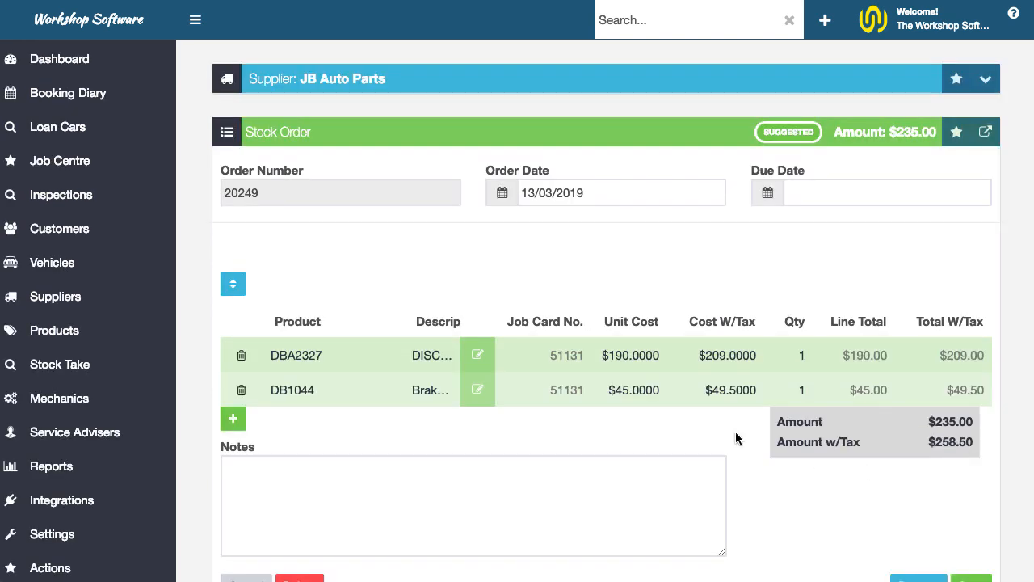
# Step: Show the supplier details for JB Auto Parts and process its stock order for DBA2327 and DB1044
pyautogui.click(338, 75)
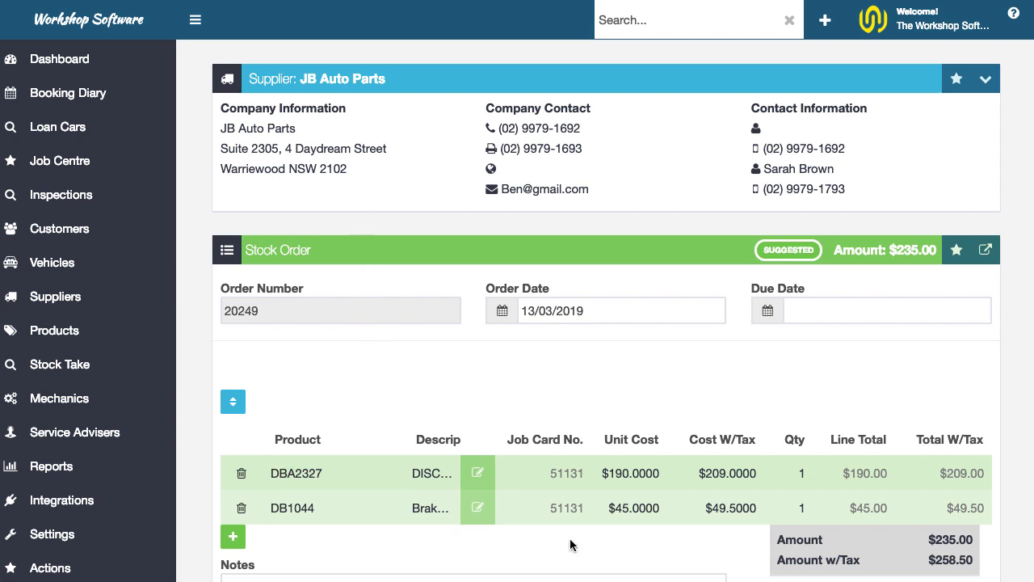
pyautogui.scroll(-5, 647, 534)
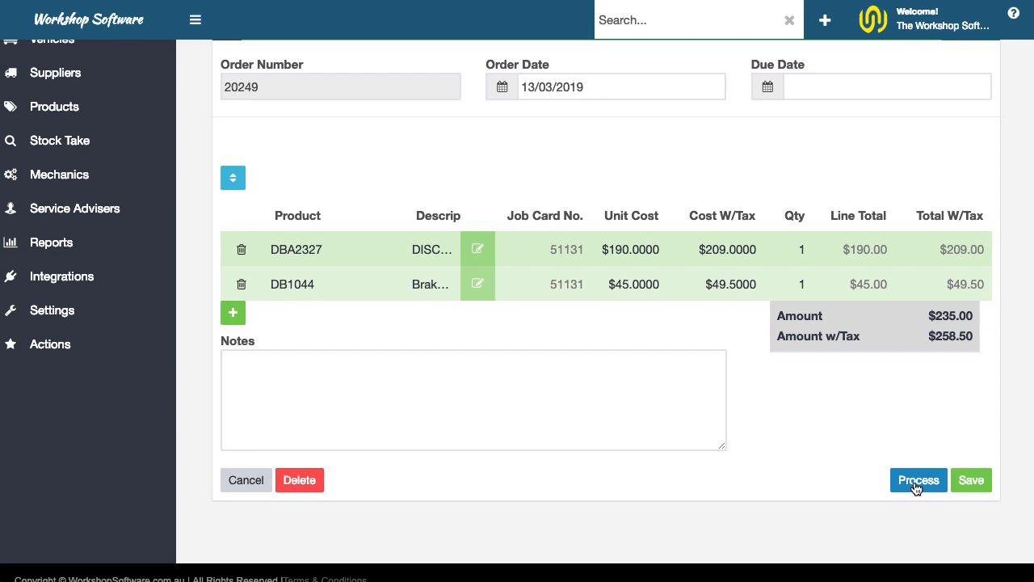
pyautogui.click(919, 480)
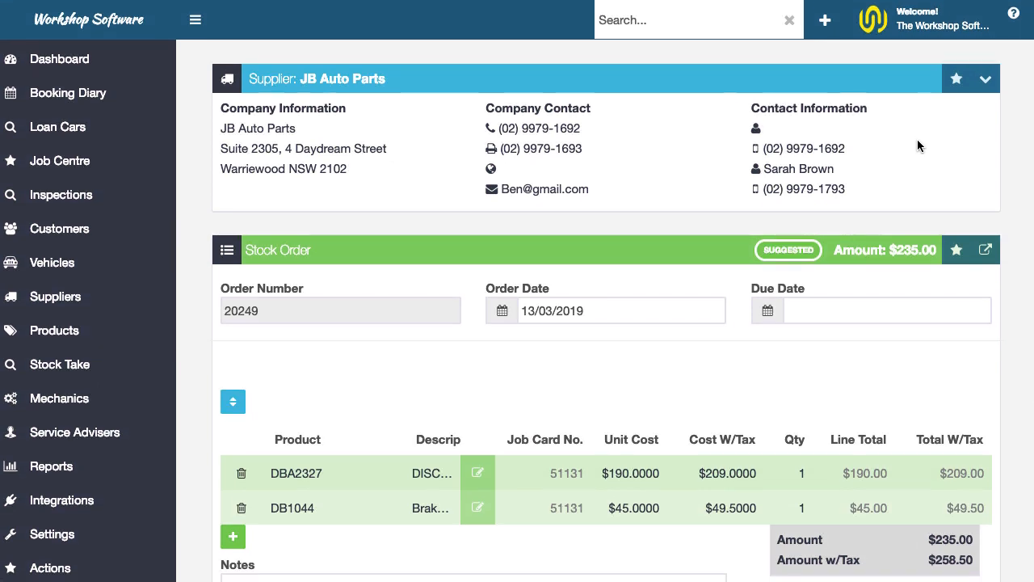